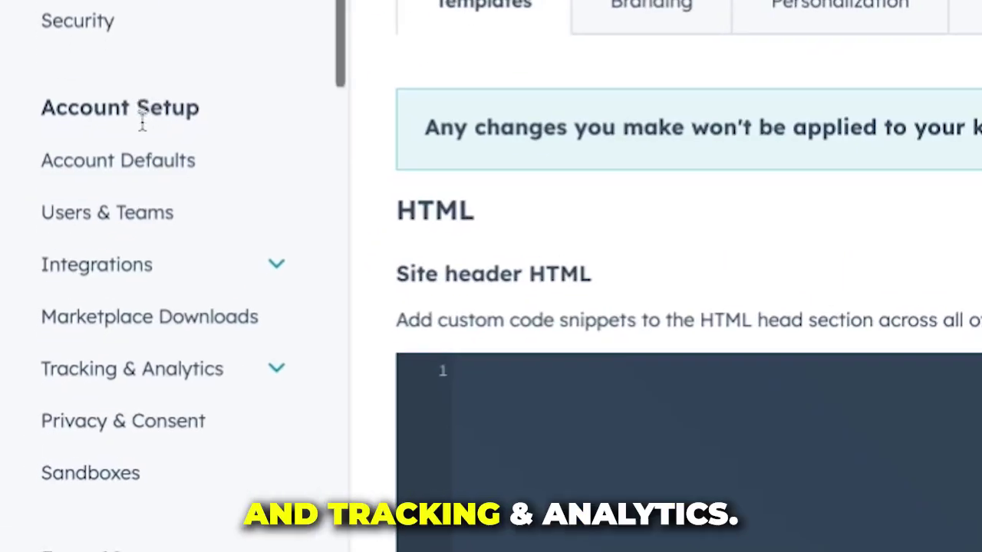
Go to Tracking URLs under Tracking & Analytics settings and start a new tracking URL
scroll(154, 192, down, 1)
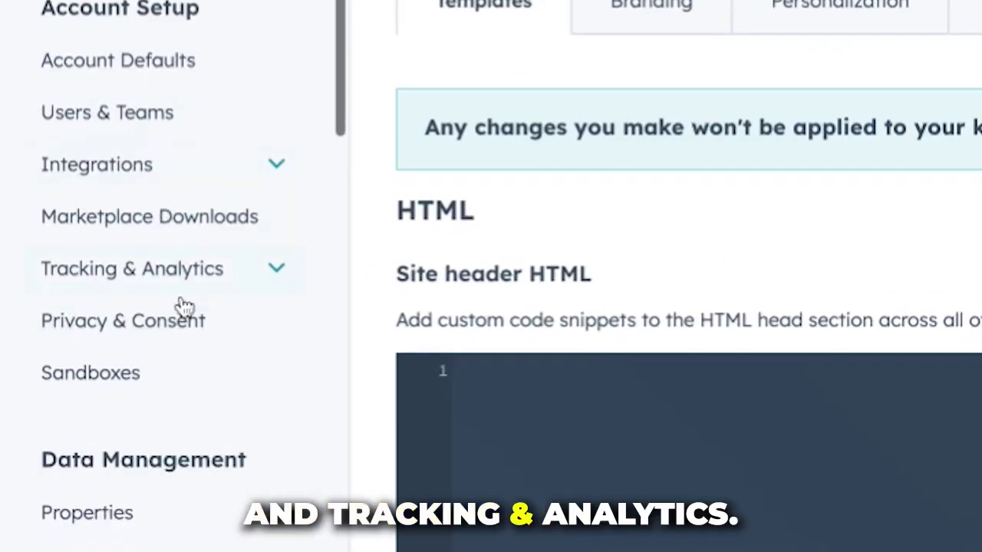
click(282, 281)
scroll(281, 281, down, 3)
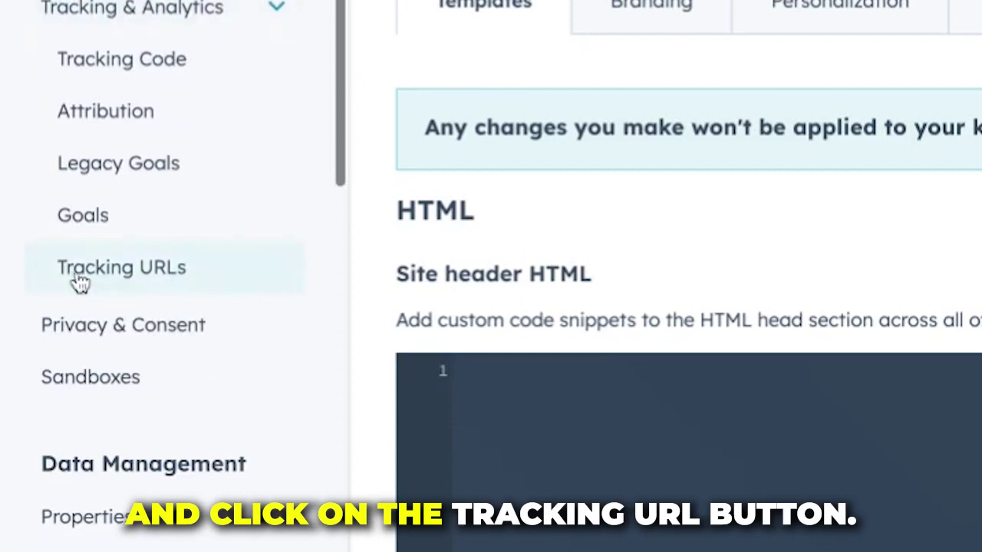
click(228, 284)
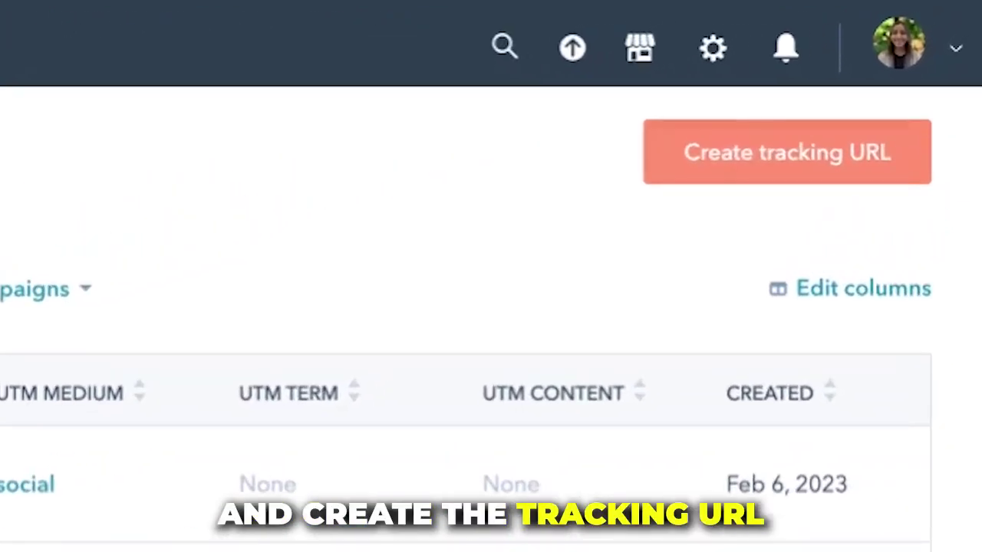
click(787, 152)
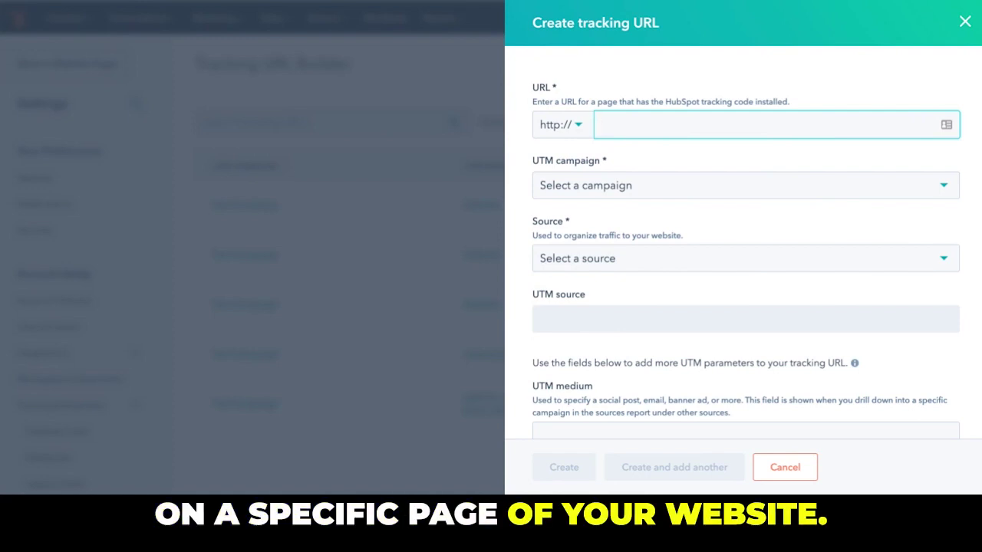
text(w)
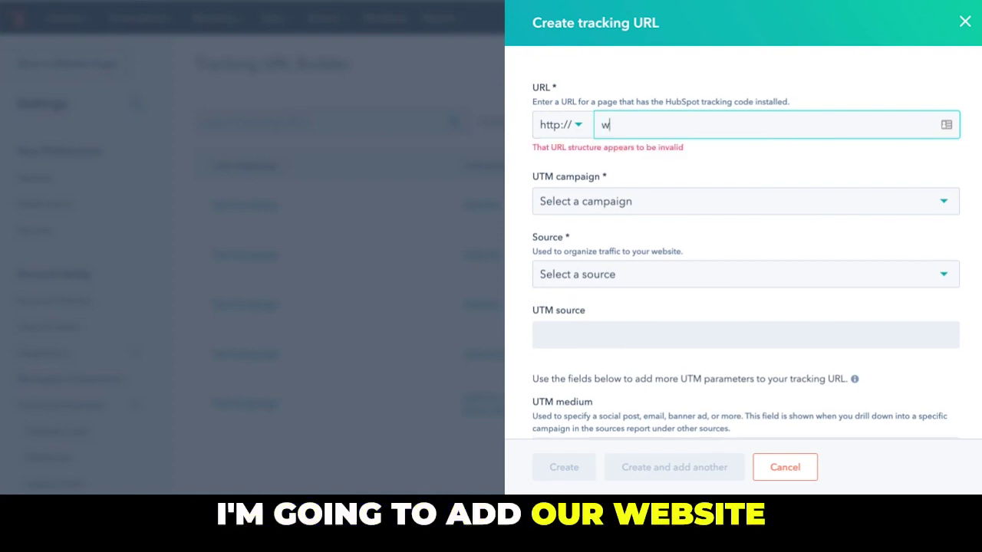
text(ww.mergey)
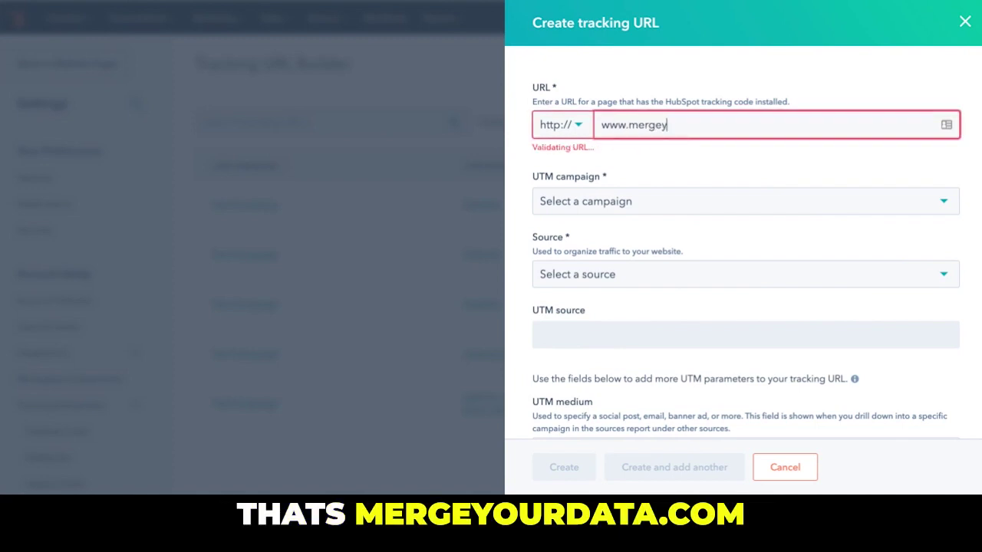
text(ourdata)
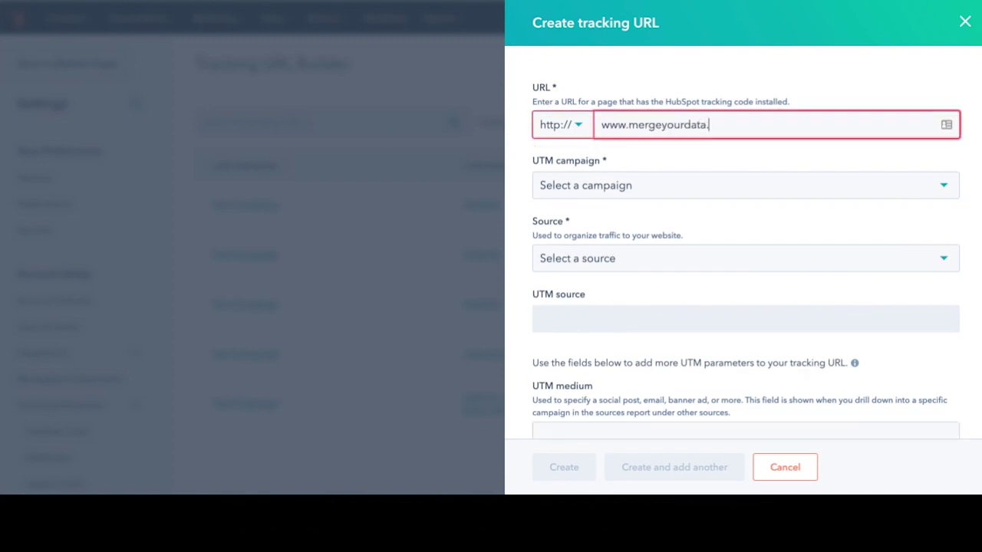
text(.com)
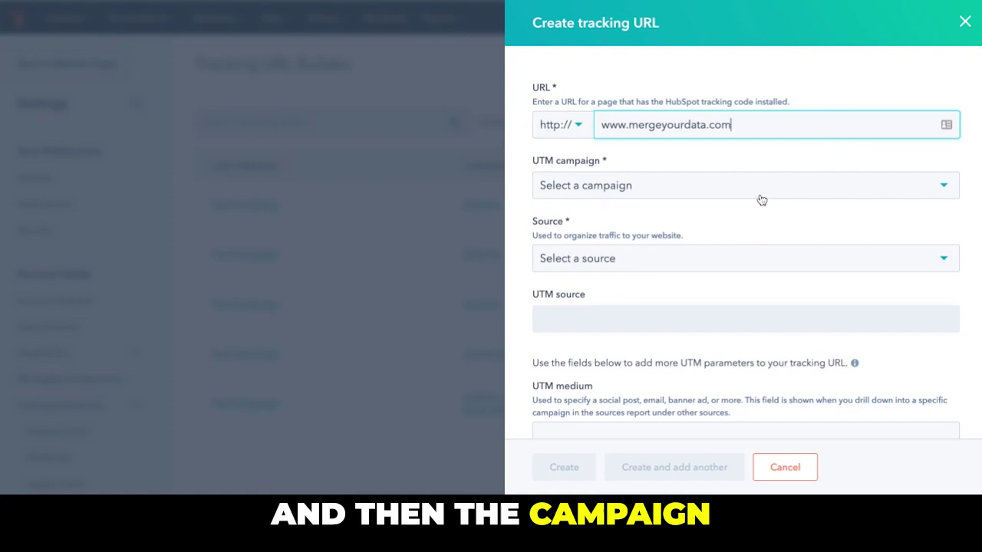
click(760, 197)
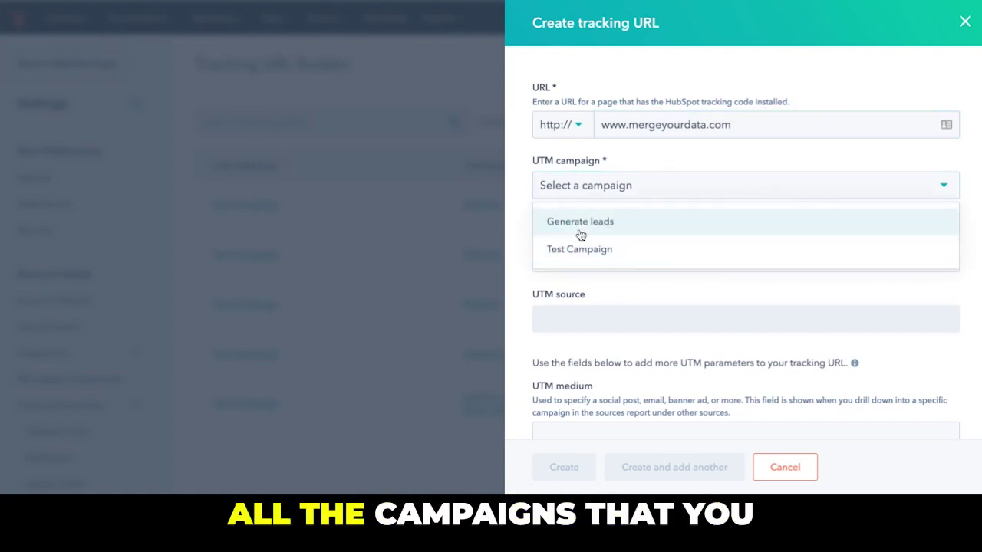
Select Test Campaign as the campaign, Organic social as the source, and LinkedIn as UTM source
click(613, 250)
scroll(614, 251, down, 1)
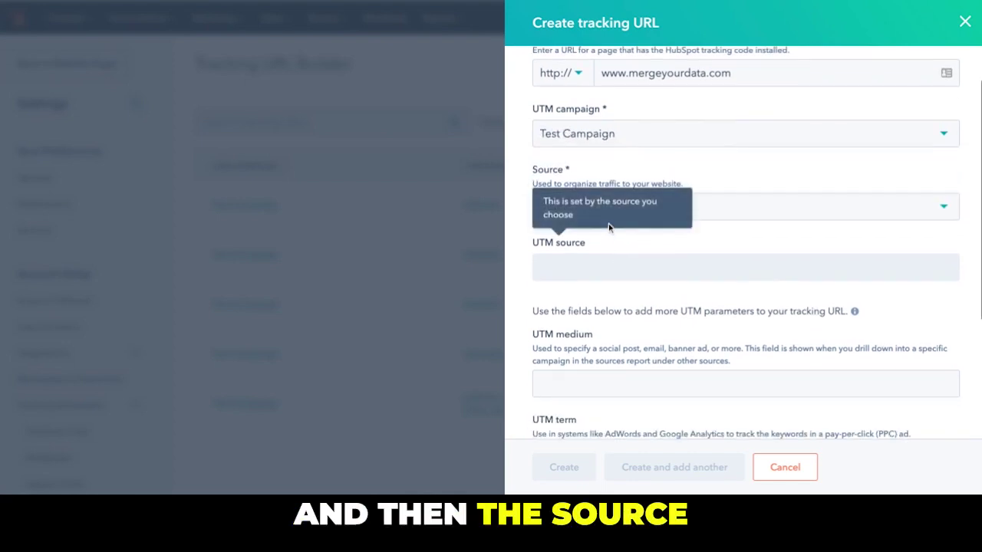
click(722, 209)
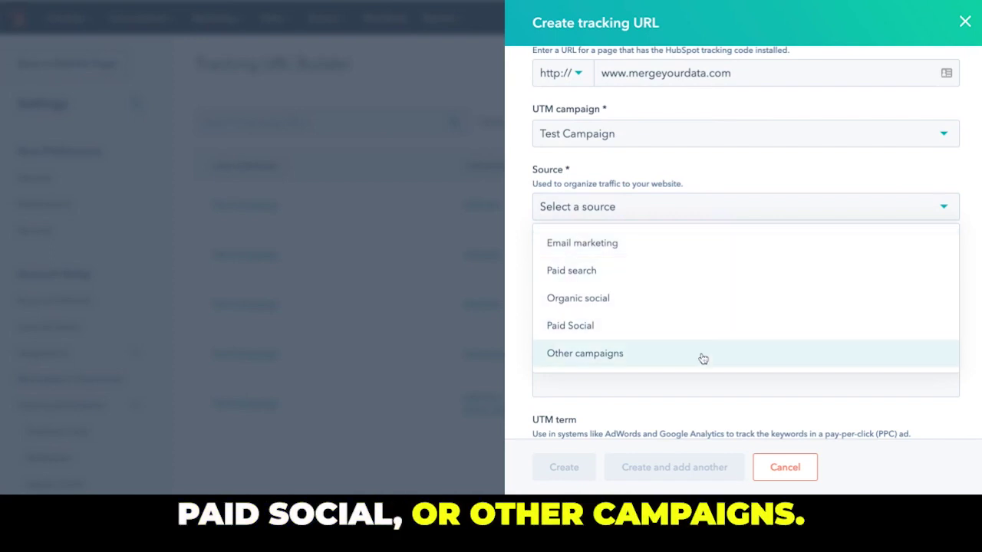
click(699, 306)
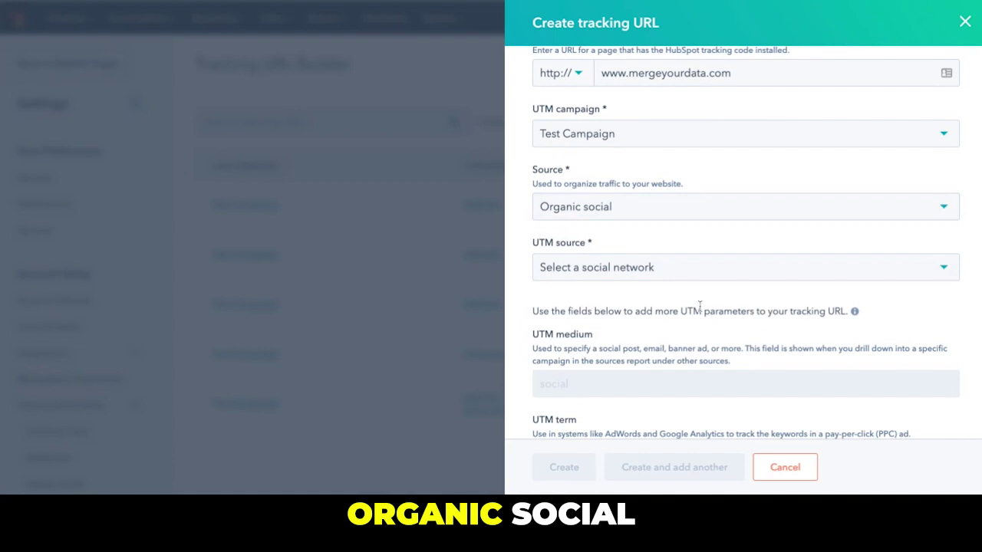
scroll(699, 305, down, 1)
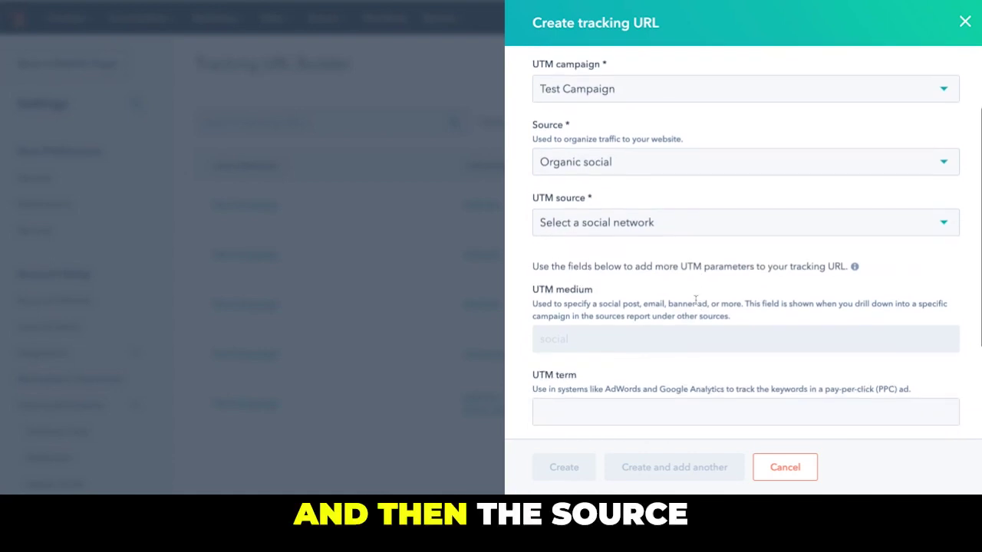
click(641, 230)
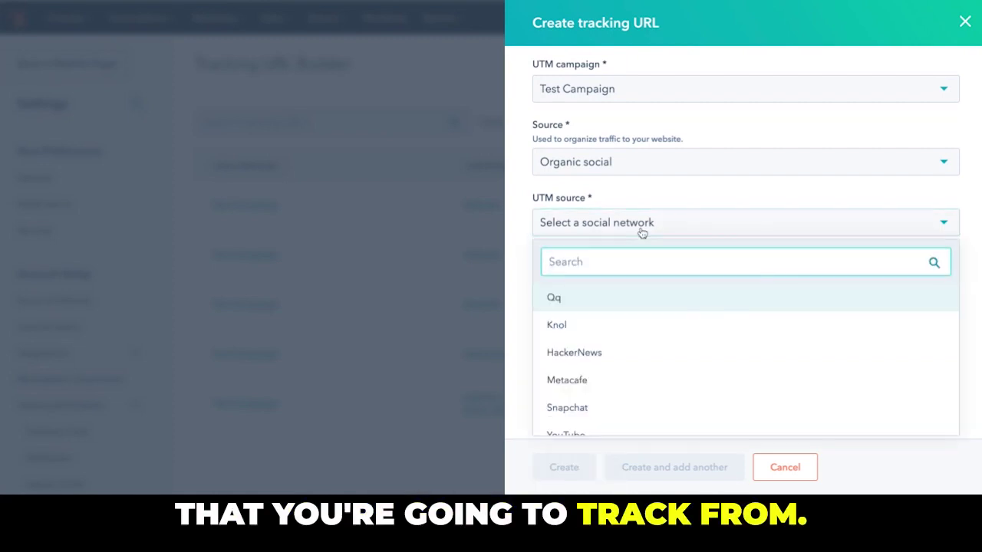
scroll(646, 338, down, 20)
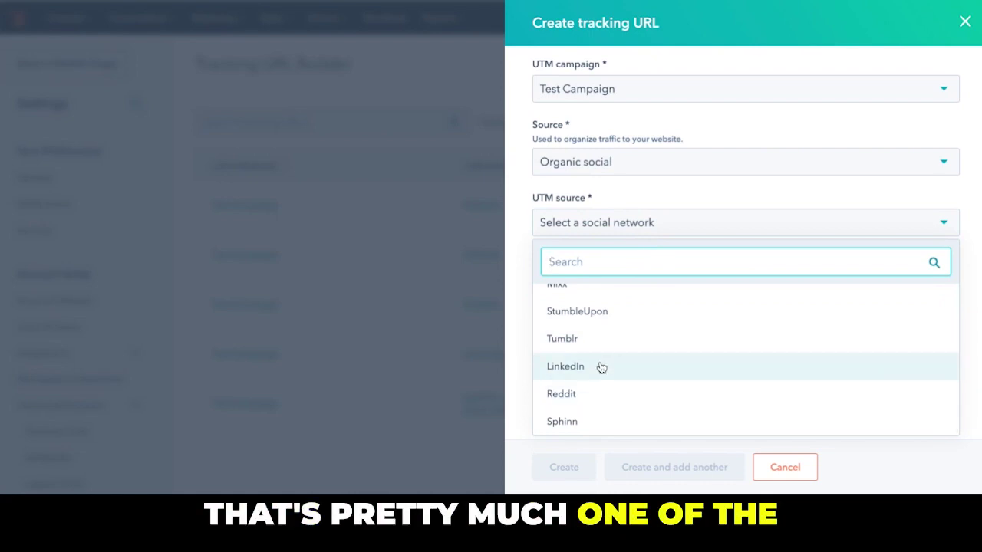
click(599, 367)
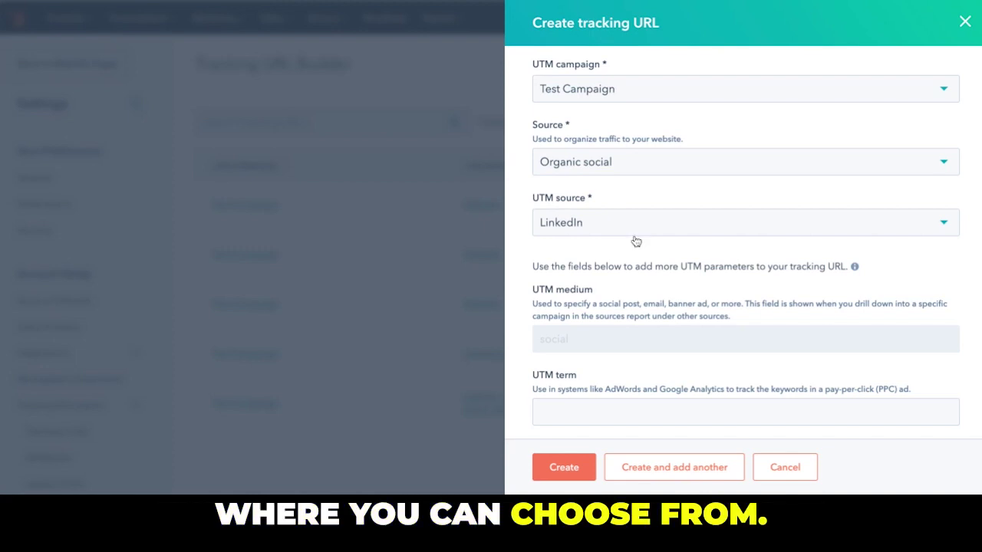
Change the traffic source to Email marketing
scroll(636, 249, down, 2)
scroll(636, 253, down, 2)
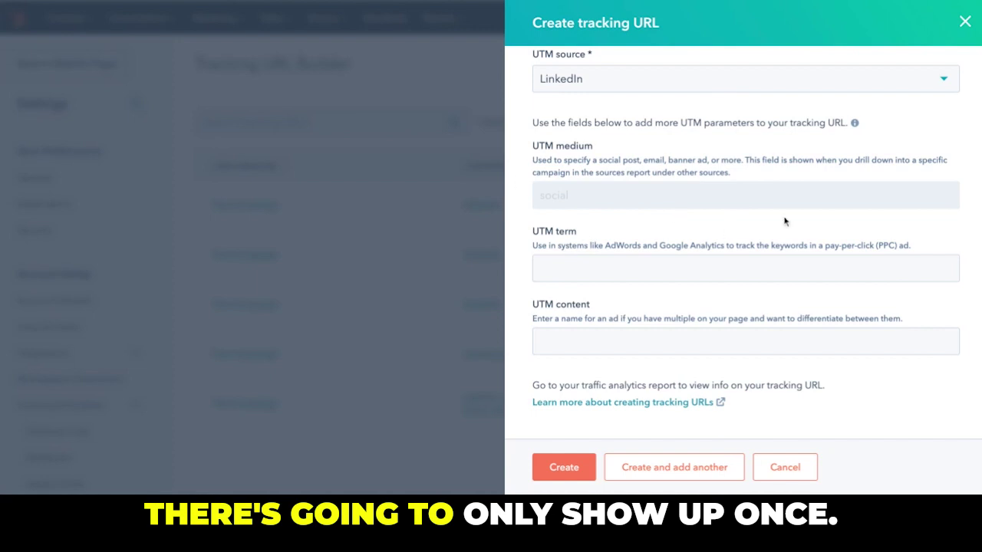
scroll(778, 164, up, 1)
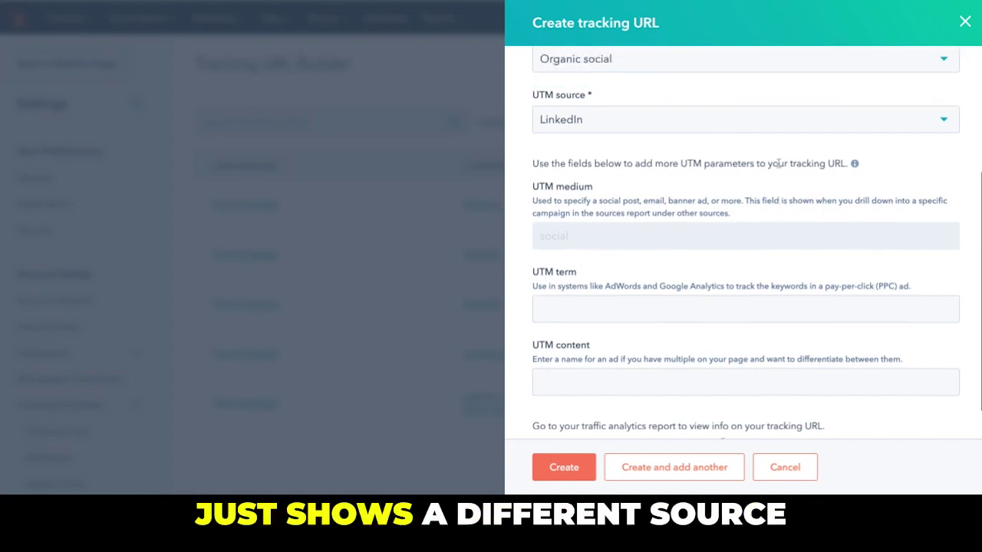
scroll(779, 163, up, 5)
click(642, 241)
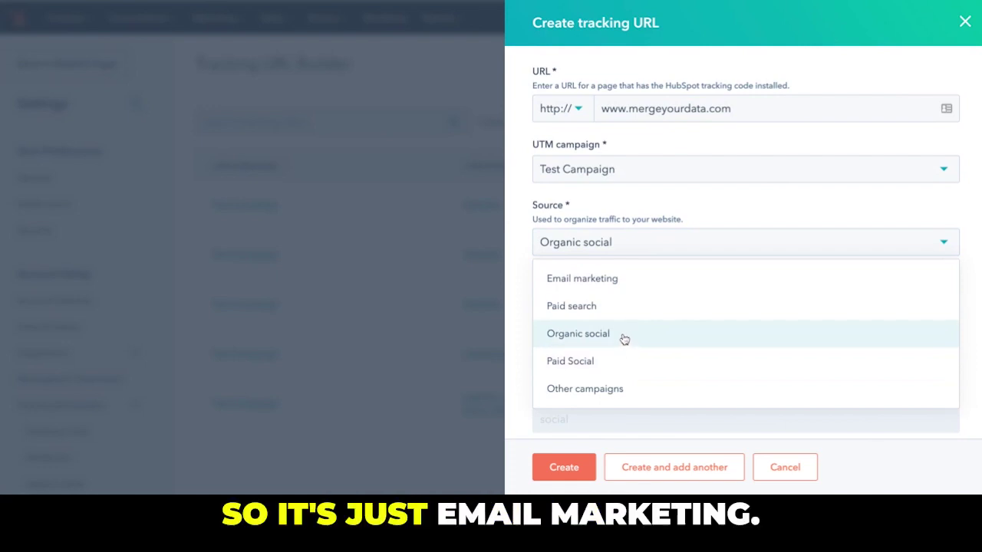
click(630, 281)
Switch the traffic source to Paid search
scroll(632, 289, down, 3)
scroll(632, 288, down, 2)
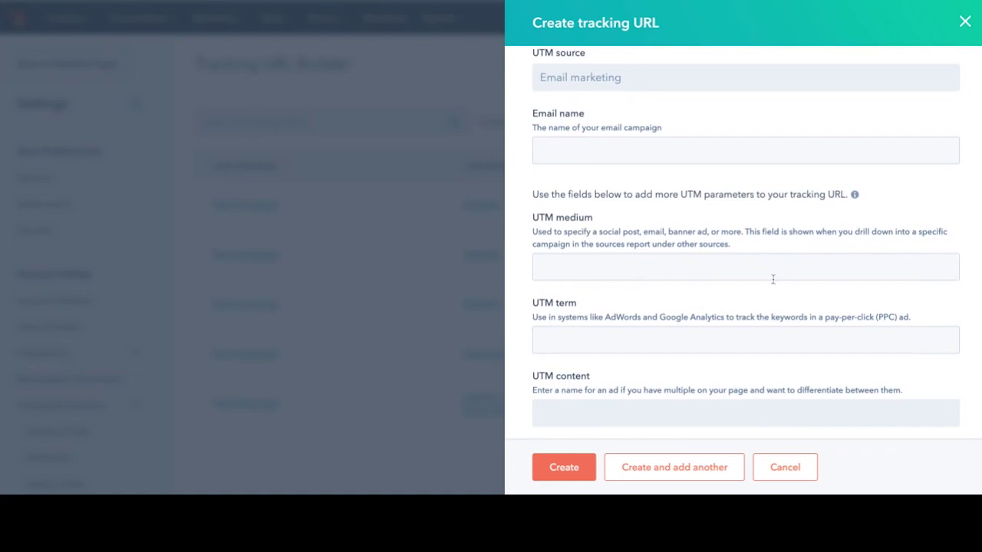
scroll(771, 278, up, 4)
click(720, 199)
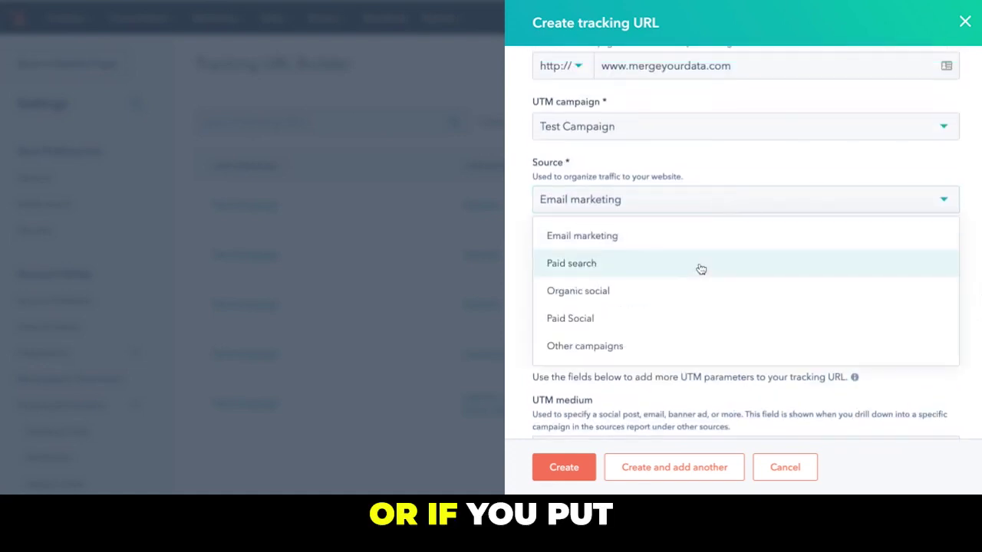
click(697, 263)
Set the traffic source back to Organic social
scroll(692, 276, down, 4)
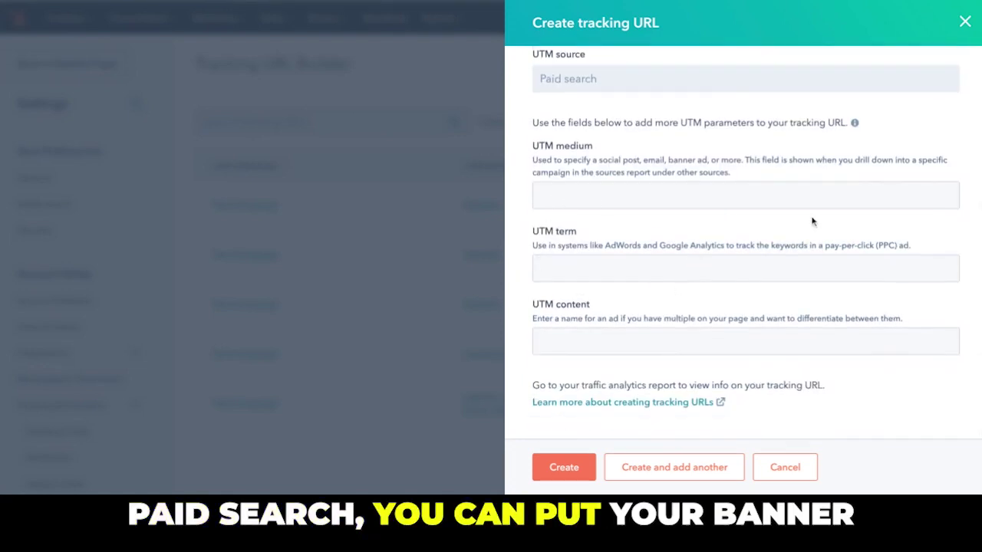
scroll(757, 200, up, 5)
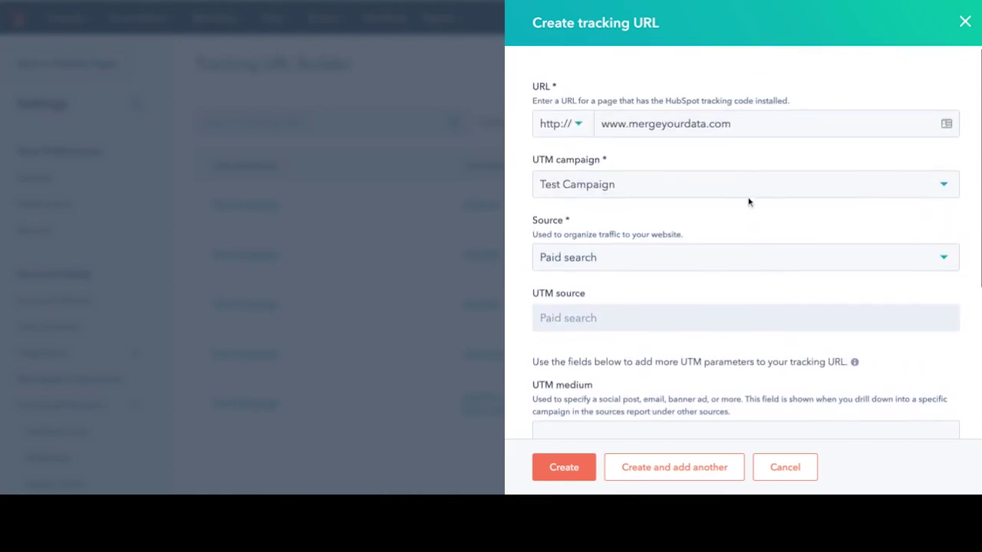
click(688, 259)
click(660, 272)
scroll(660, 273, down, 3)
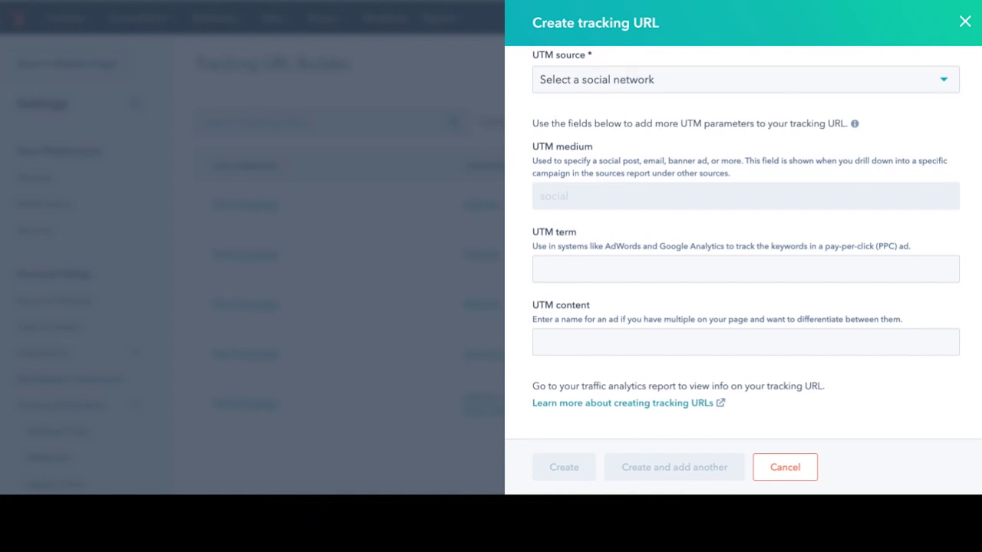
Choose LinkedIn as the social network and create the mergeyourdata.com tracking URL
scroll(746, 246, up, 5)
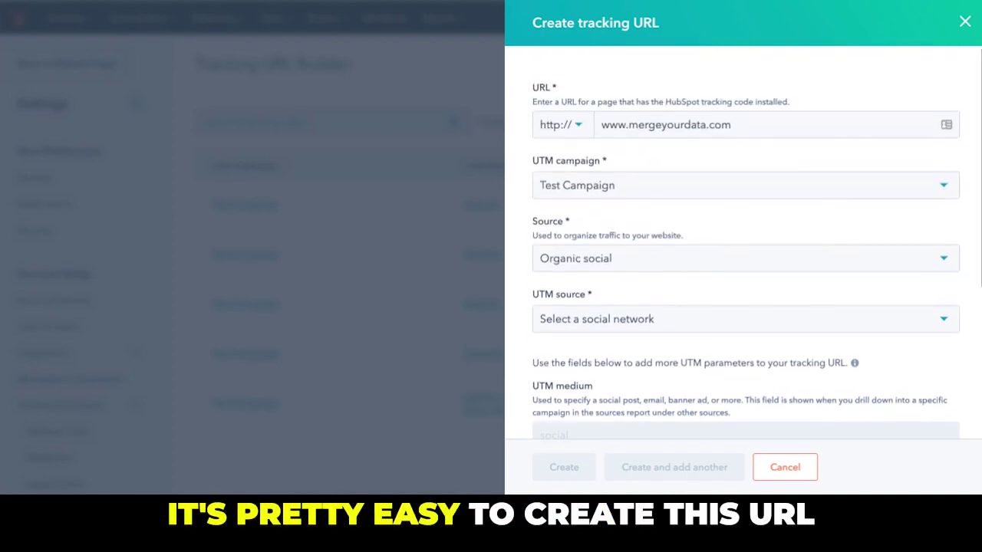
scroll(745, 246, down, 5)
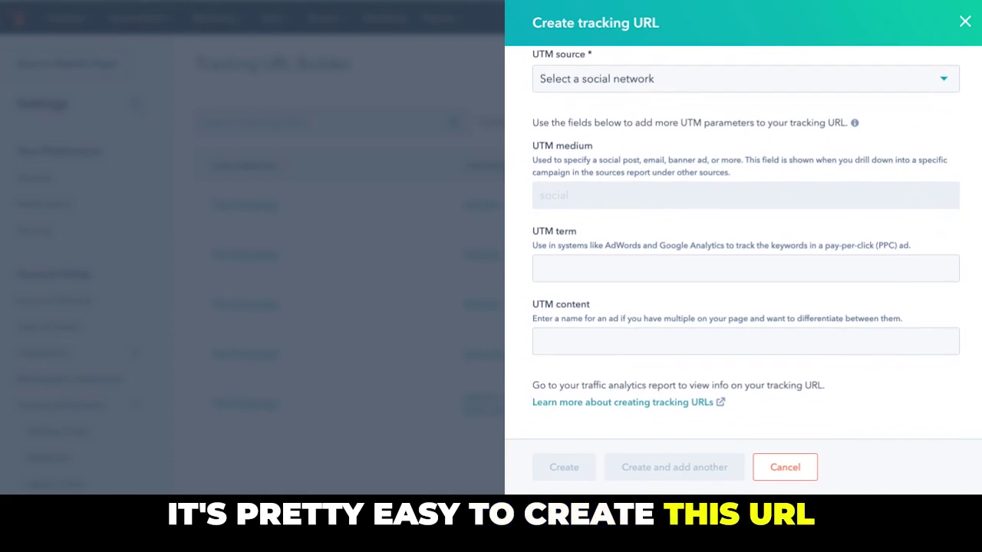
scroll(745, 245, up, 2)
click(674, 225)
click(578, 222)
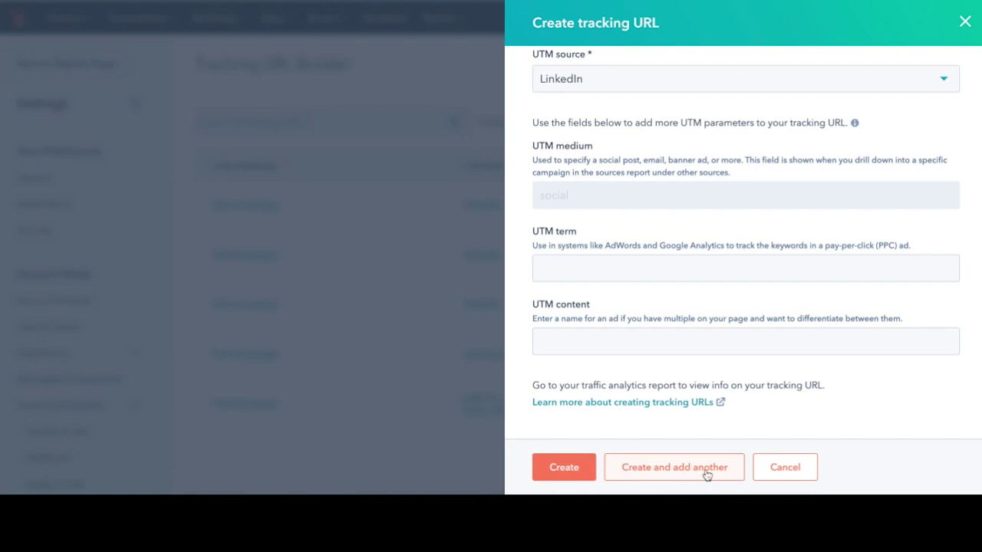
click(564, 467)
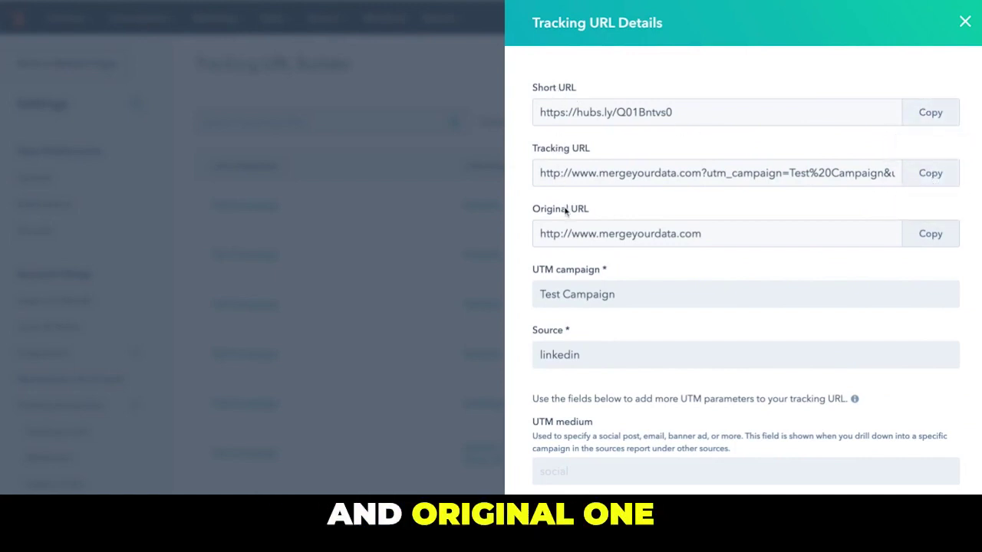
scroll(591, 319, down, 2)
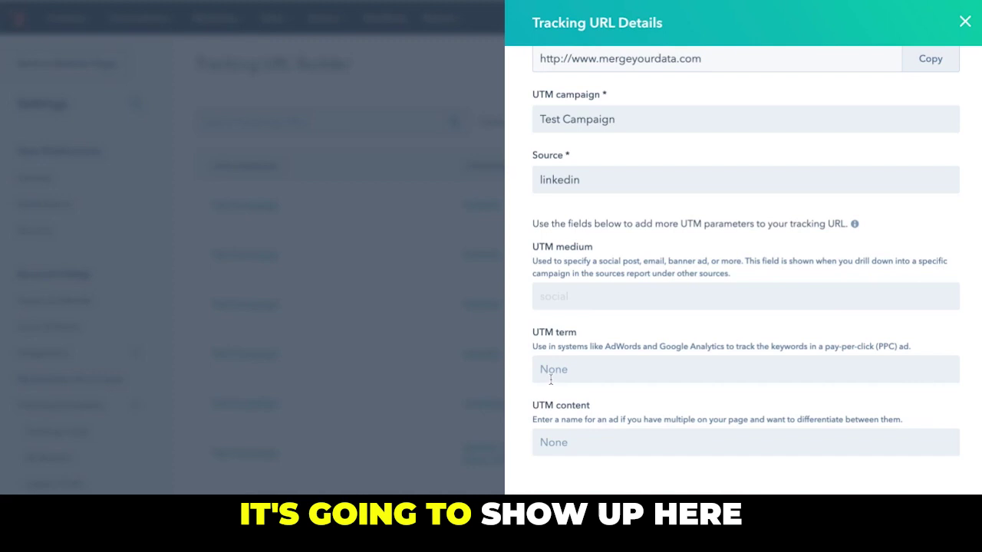
scroll(870, 251, up, 2)
scroll(869, 251, up, 1)
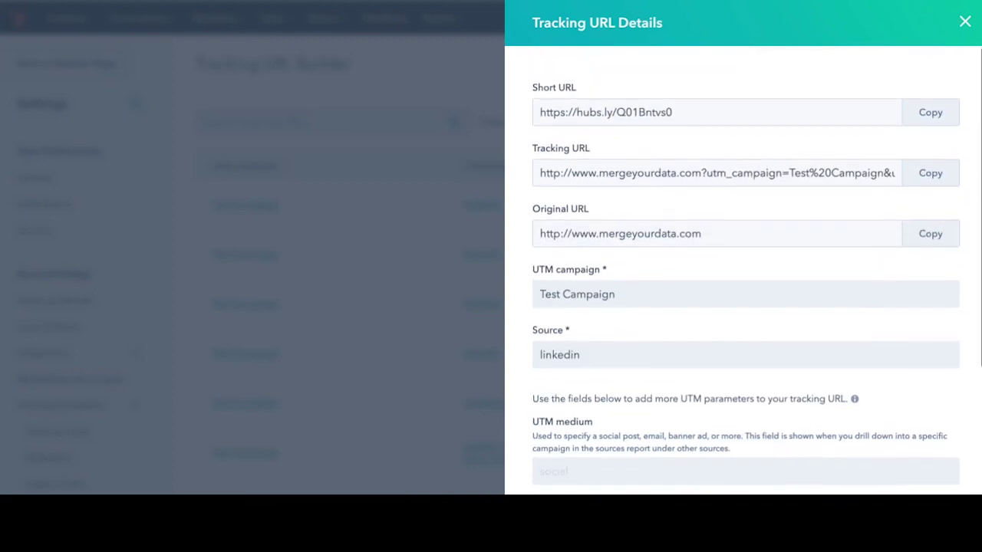
click(964, 23)
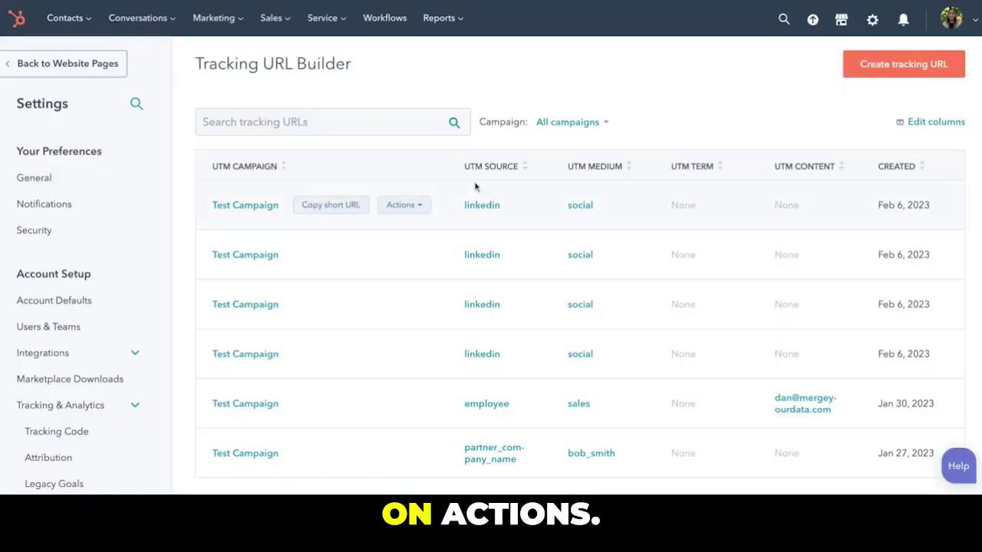
click(408, 207)
mouse_move(359, 274)
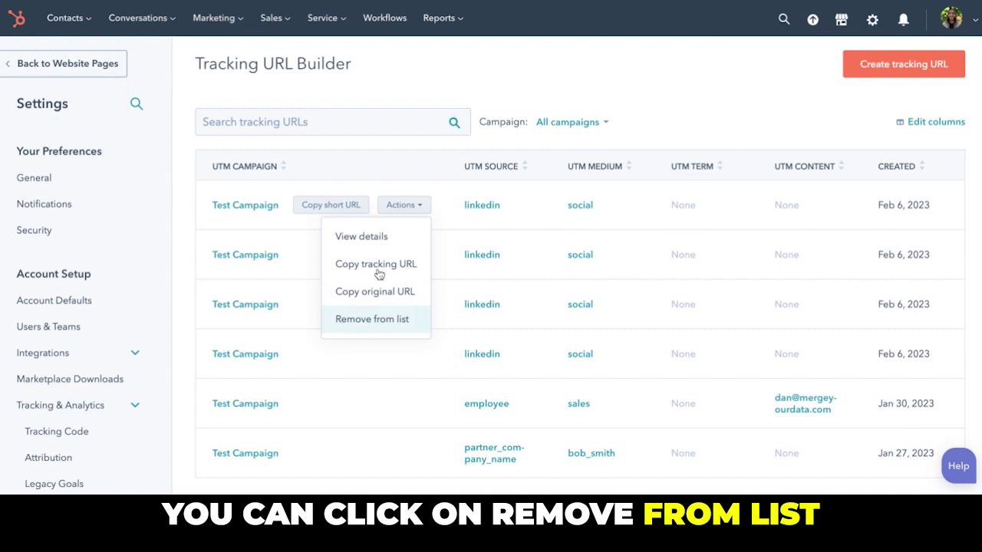
click(664, 144)
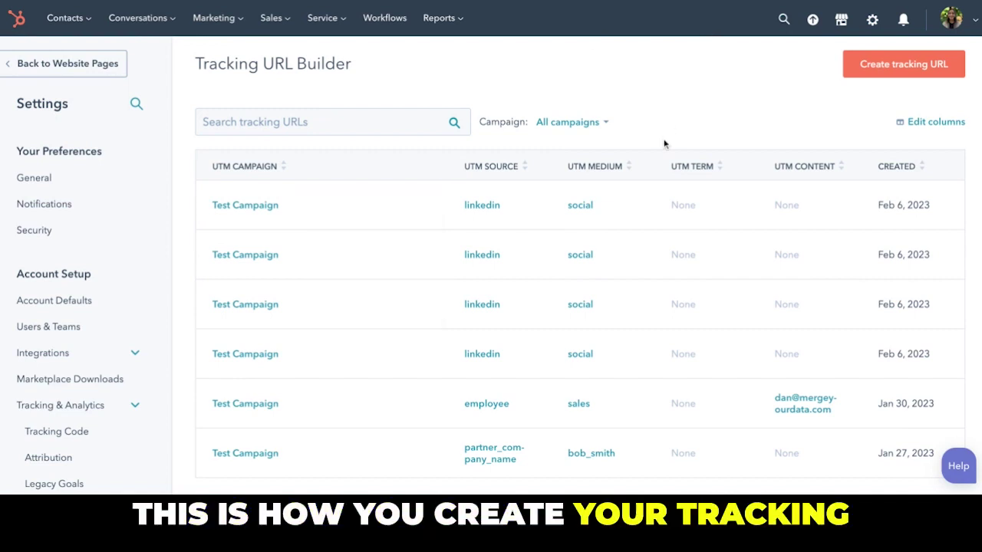